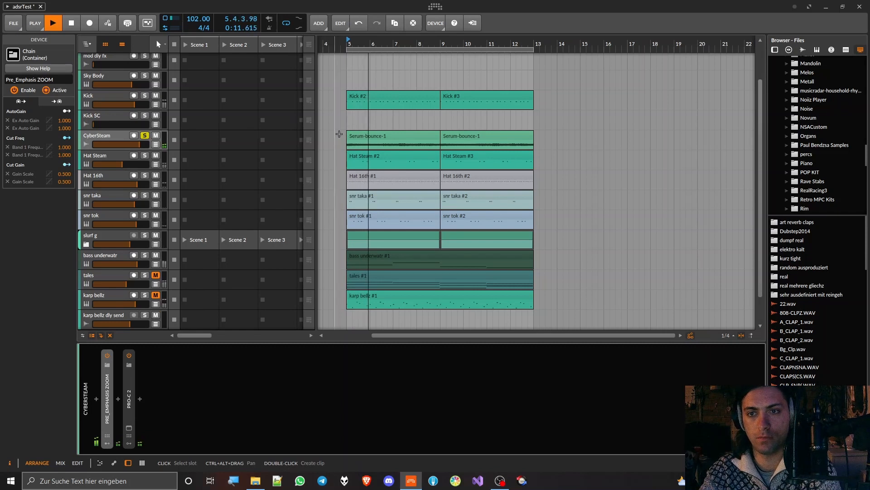
# Step: Take the CyberSteam track out of solo, unmute the tales track and select the bass underwatr #1 clip
pyautogui.scroll(2, 340, 134)
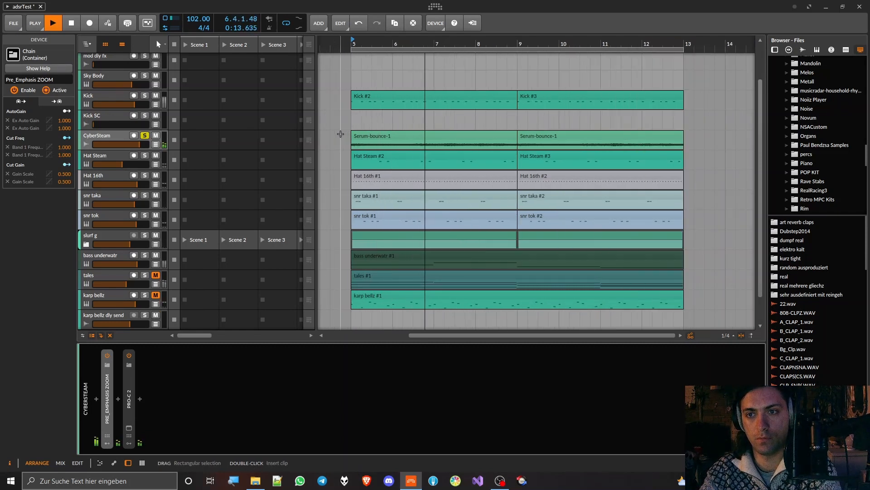
pyautogui.click(145, 136)
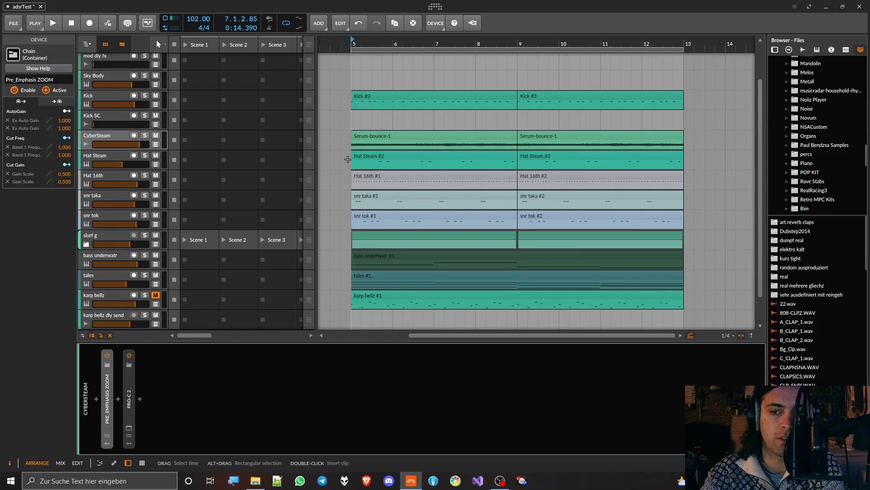
pyautogui.click(367, 272)
pyautogui.click(368, 255)
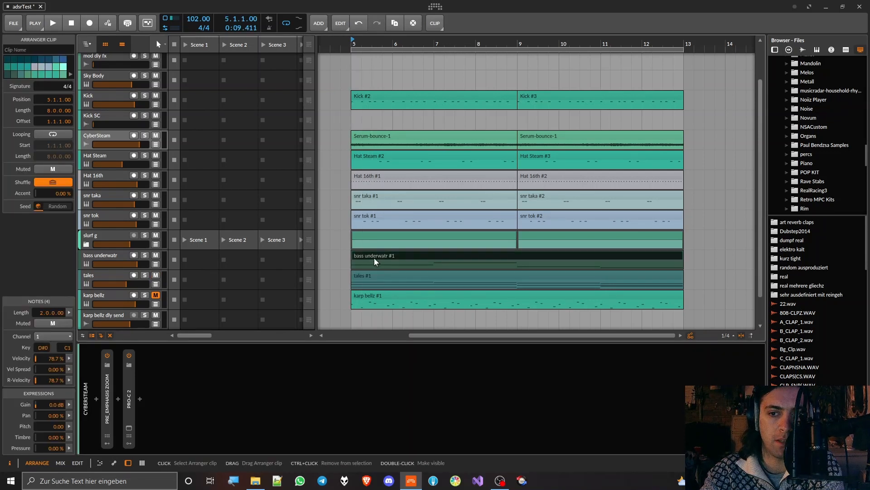
# Step: Play the arrangement, muting and unmuting the CyberSteam track to compare the mix with and without it
pyautogui.press('space')
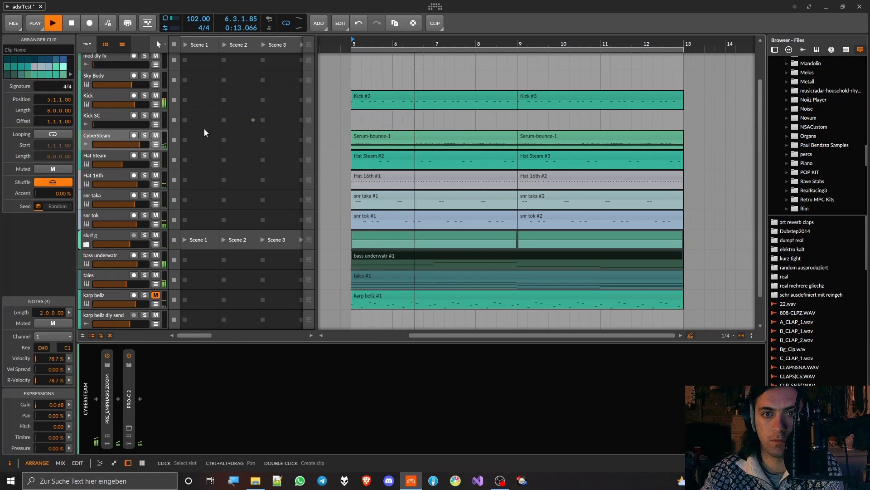
pyautogui.click(155, 136)
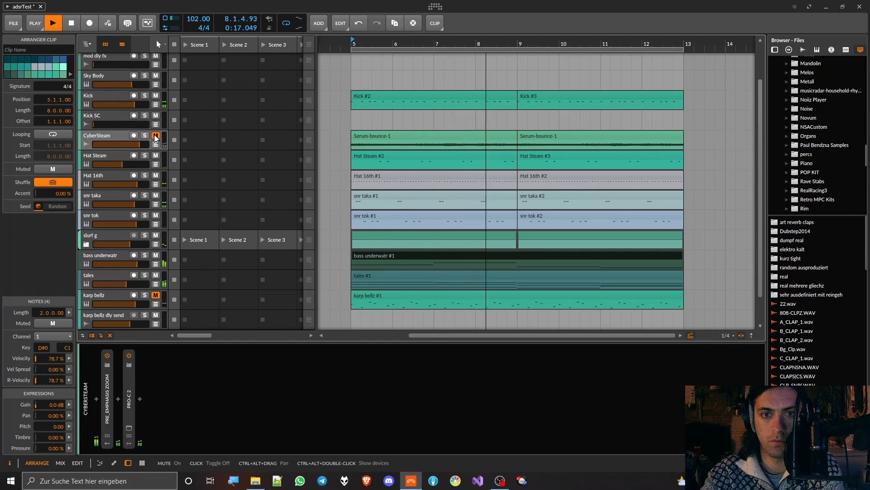
pyautogui.click(155, 137)
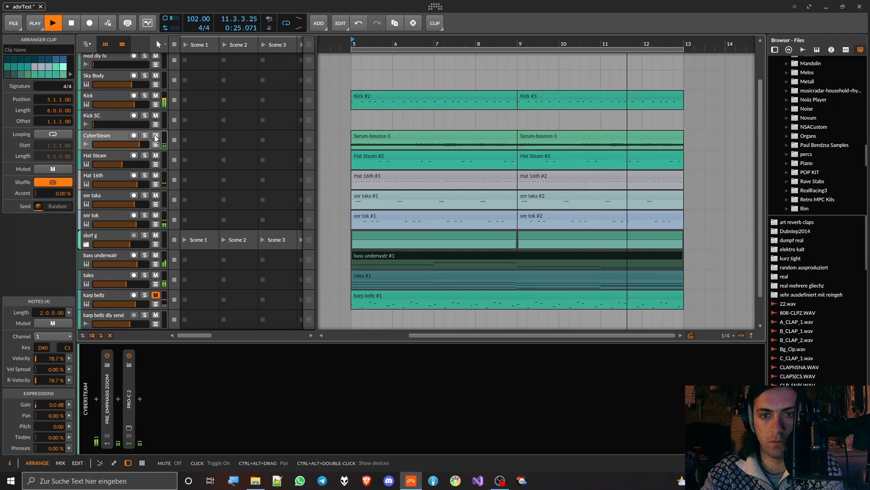
pyautogui.press('space')
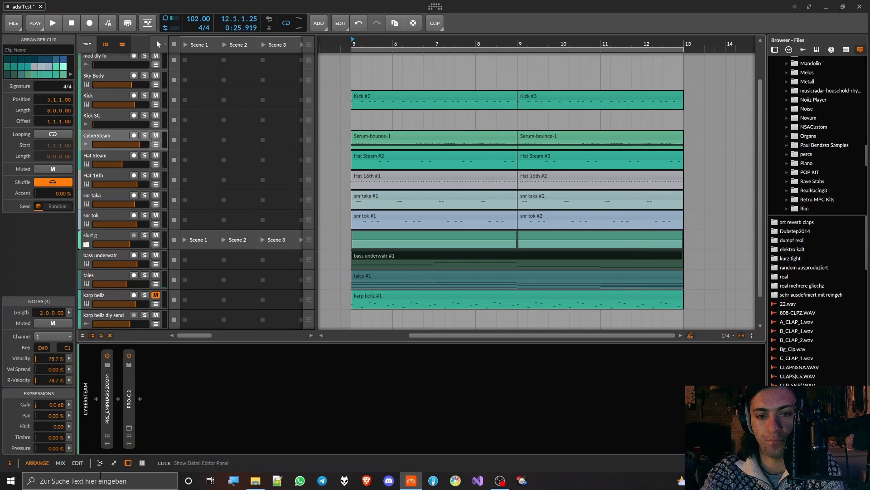
# Step: Switch off the Pre_Emphasis ZOOM chain on CyberSteam and audition the track in solo without the effect
pyautogui.click(107, 355)
pyautogui.click(145, 135)
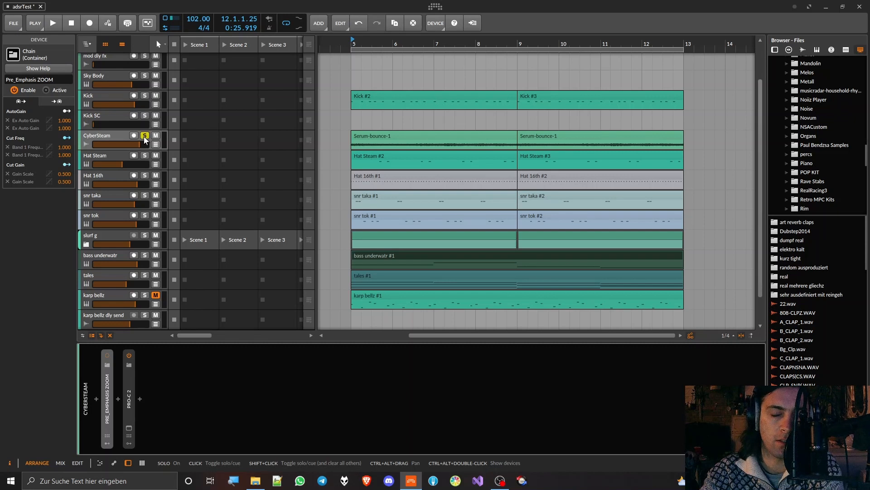
pyautogui.press('space')
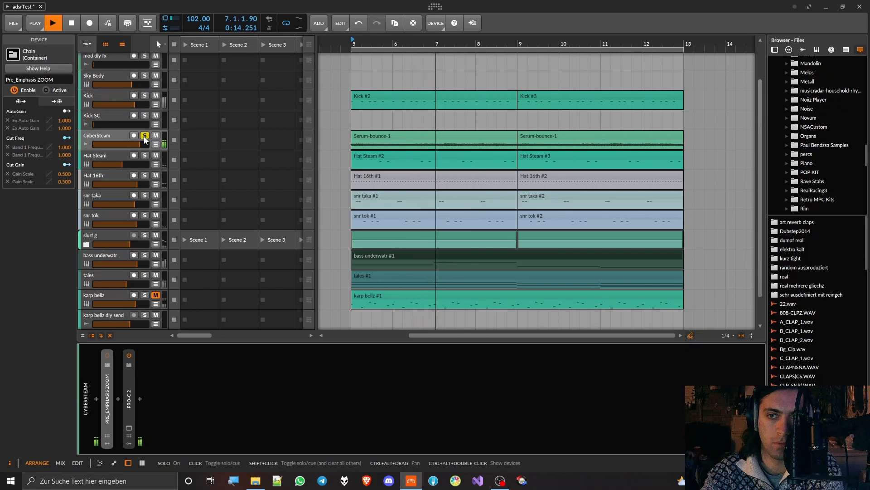
pyautogui.press('space')
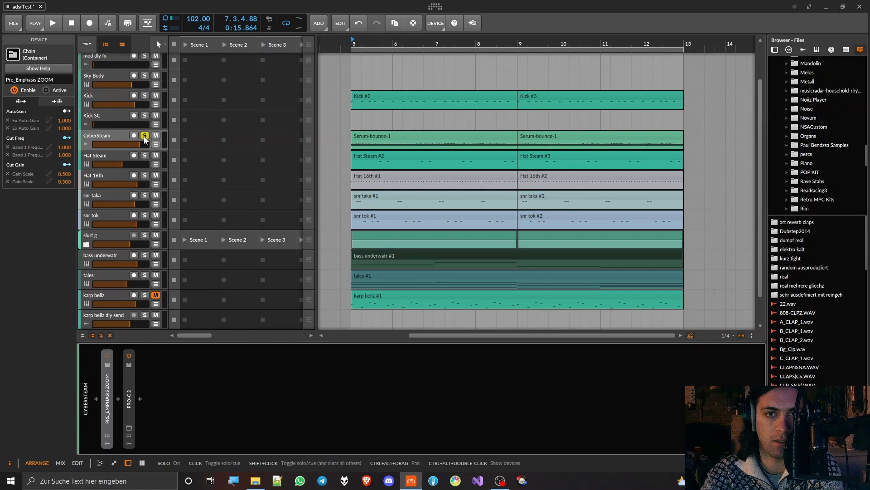
# Step: Insert the Digitalis plug-in ahead of the Pre_Emphasis ZOOM chain on the CyberSteam track
pyautogui.click(98, 397)
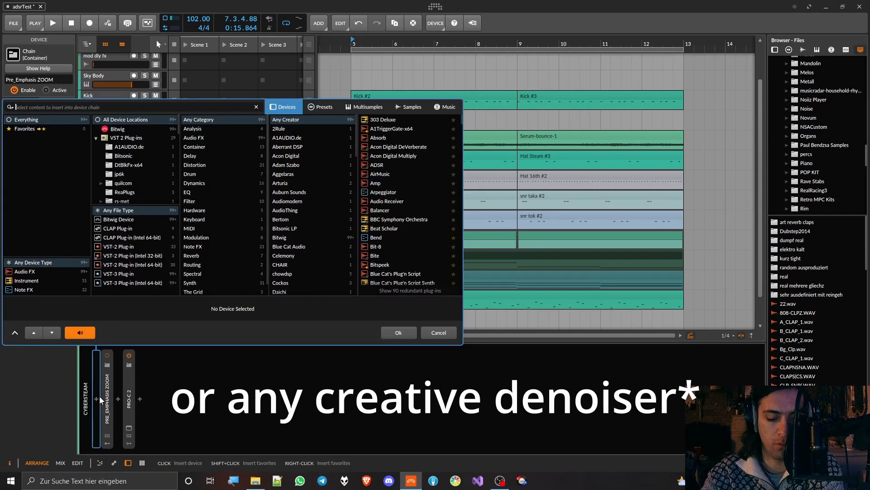
pyautogui.write('digita')
pyautogui.doubleClick(385, 122)
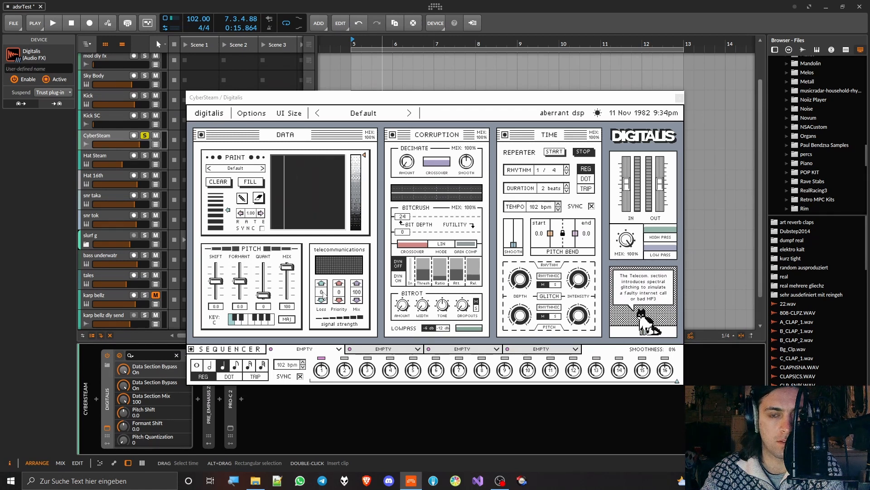
# Step: Set the telecommunications Loss in Digitalis to 44 while auditioning the soloed CyberSteam track
pyautogui.press('space')
pyautogui.moveTo(323, 293); pyautogui.dragTo(324, 248)
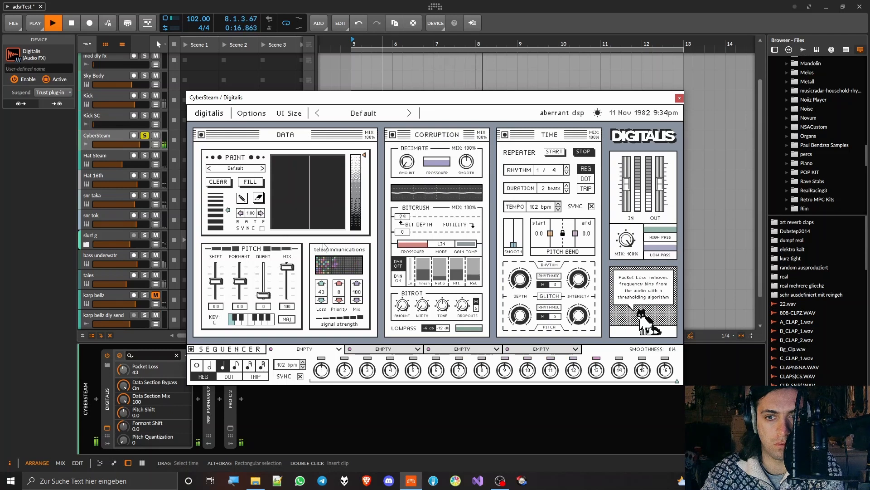
pyautogui.moveTo(323, 243); pyautogui.dragTo(324, 242)
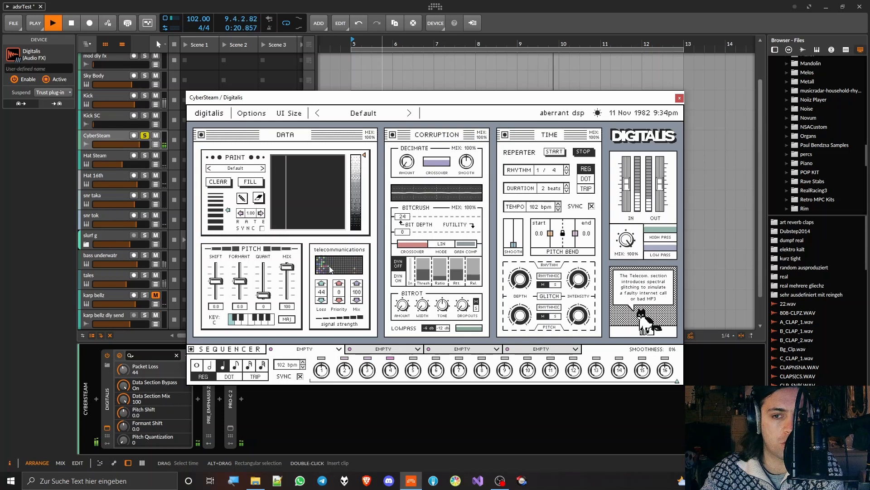
pyautogui.press('space')
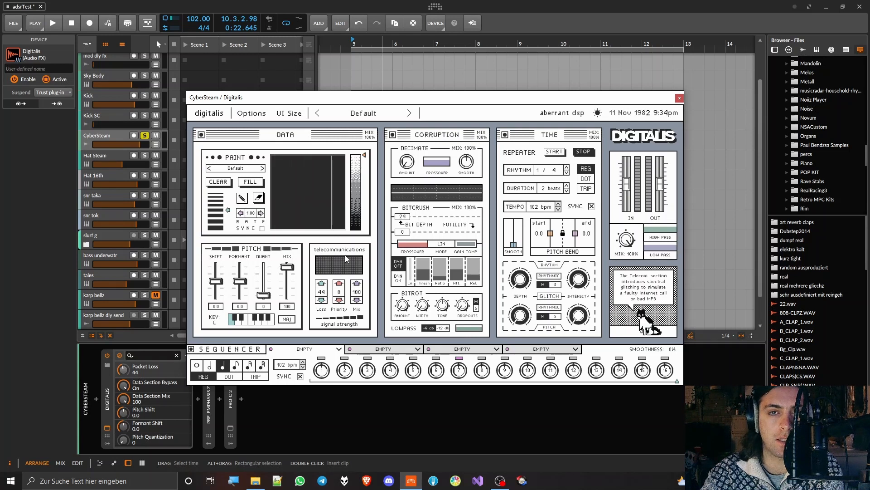
# Step: Remove the standalone Digitalis device, then expand and reactivate the Pre_Emphasis ZOOM chain
pyautogui.click(105, 396)
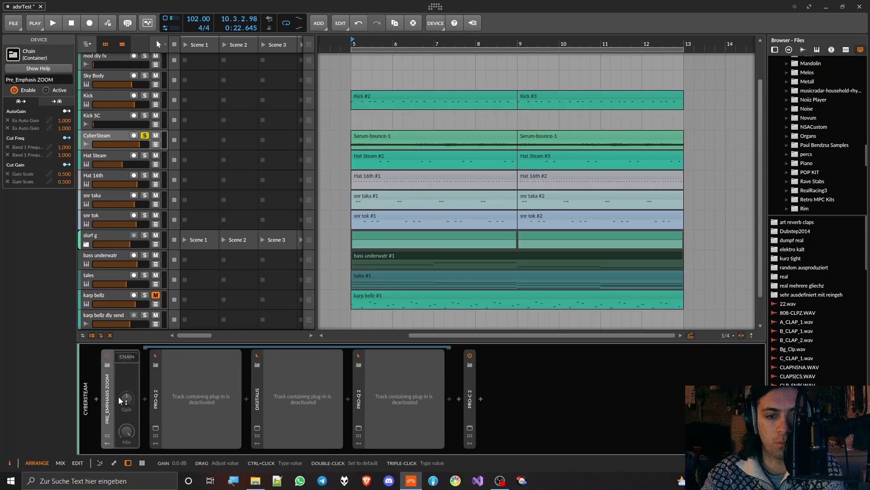
pyautogui.hotkey('alt', 'a')
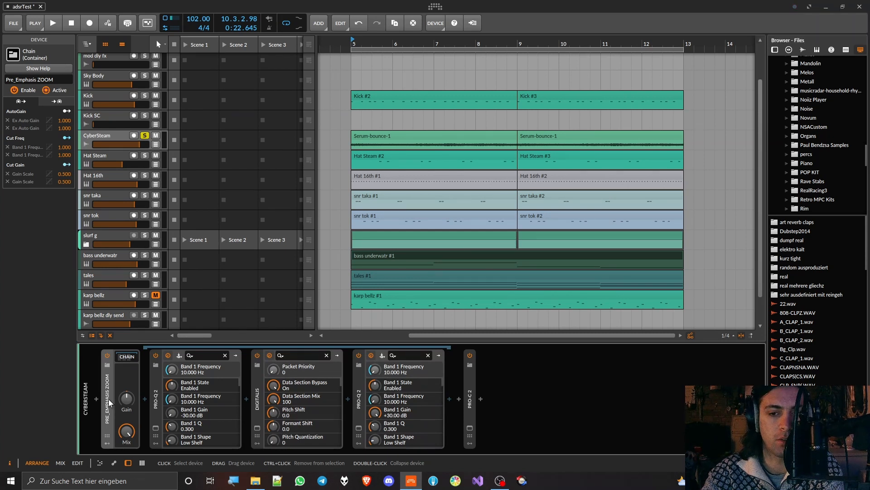
# Step: Examine the chain's two Pro-Q 2 equalizers and nested Digitalis plug-in while CyberSteam plays
pyautogui.click(257, 428)
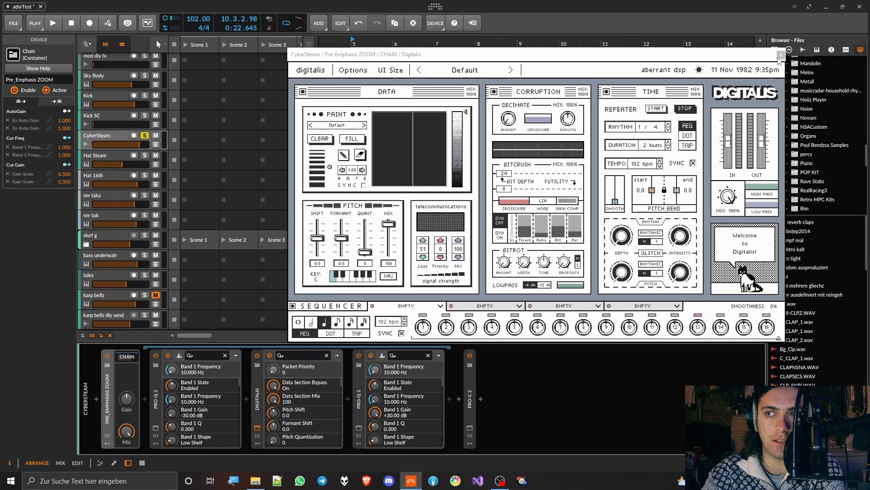
pyautogui.click(781, 56)
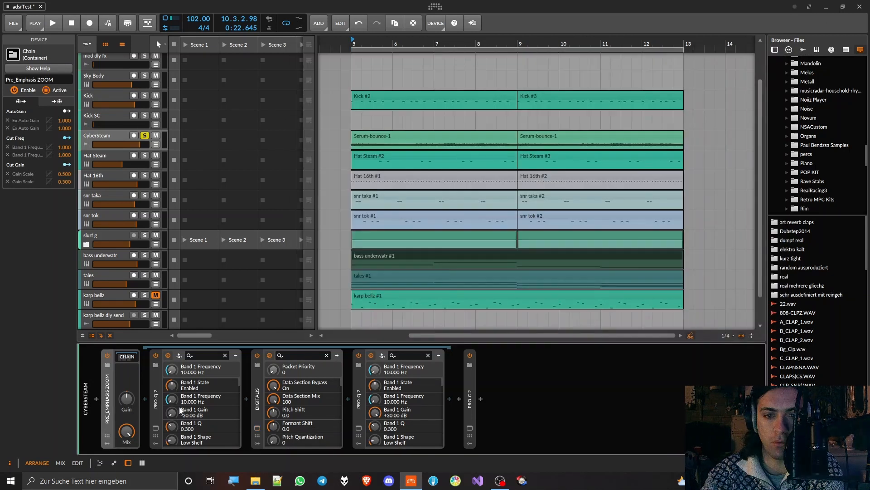
pyautogui.click(156, 427)
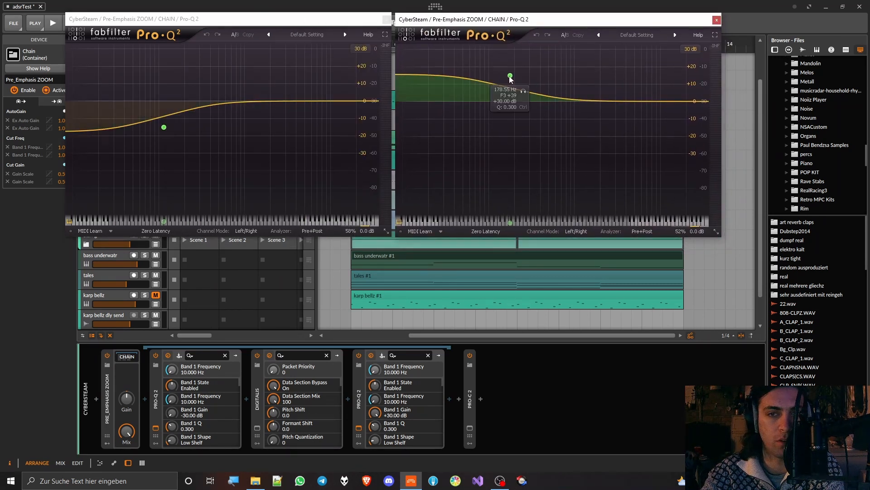
pyautogui.press('space')
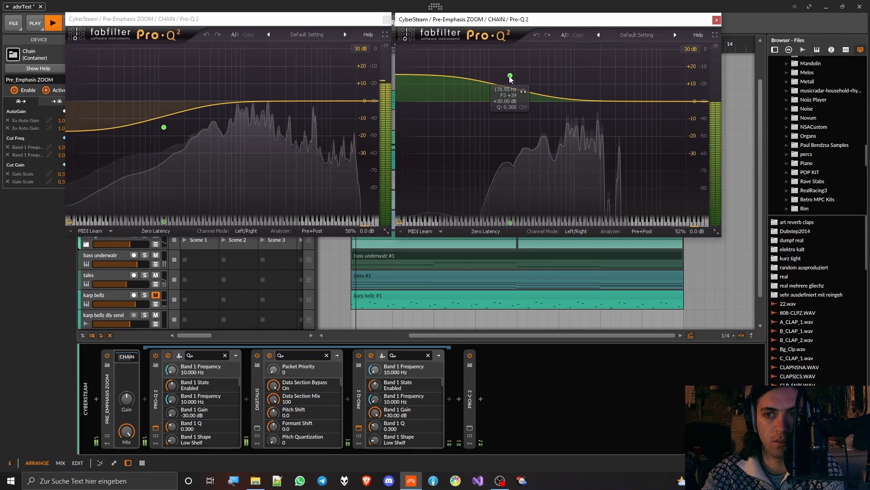
pyautogui.click(257, 428)
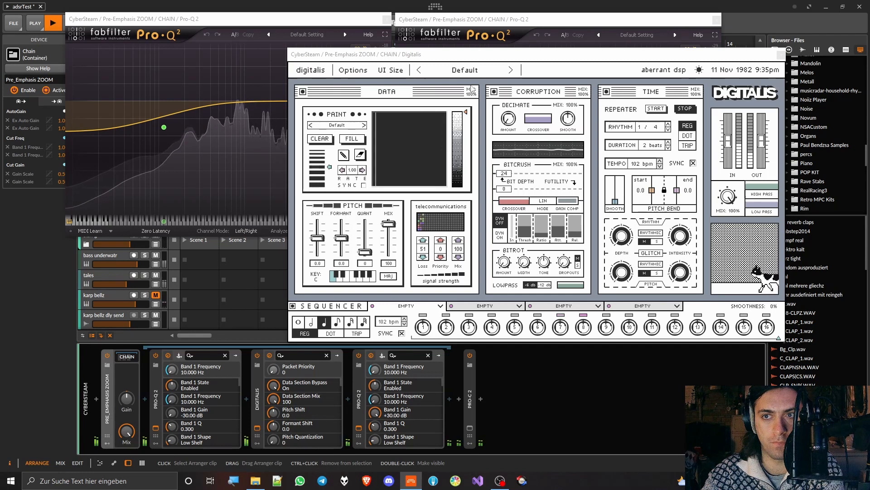
pyautogui.moveTo(477, 55); pyautogui.dragTo(445, 68)
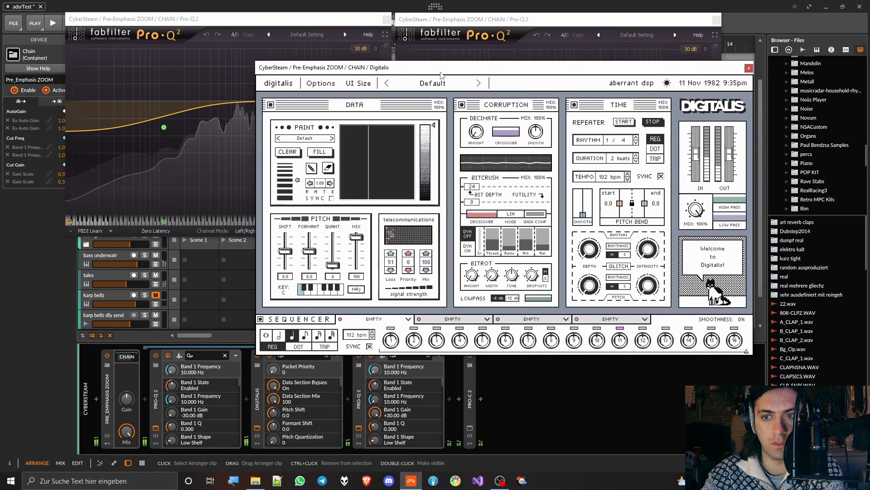
pyautogui.press('space')
# Step: Show the modulators of the Pre_Emphasis ZOOM chain and move the Digitalis window clear of both Pro-Q 2 windows
pyautogui.click(108, 422)
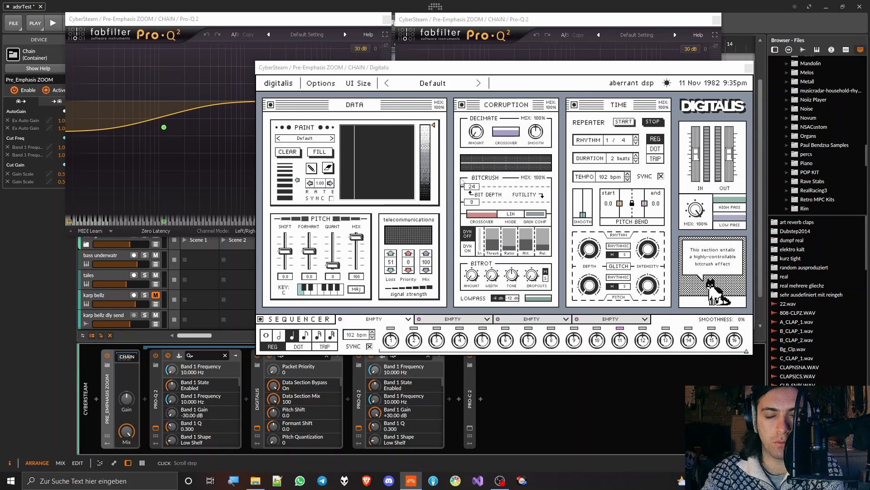
pyautogui.click(108, 443)
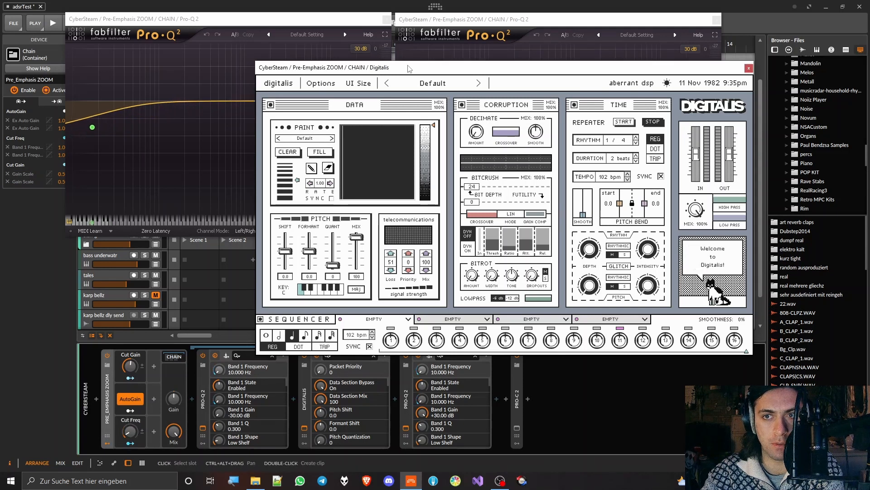
pyautogui.moveTo(407, 68); pyautogui.dragTo(397, 250)
# Step: Raise the Cut Freq and Cut Gain modulators, bringing the gain scale of both Pro-Q 2 equalizers to 100%
pyautogui.moveTo(130, 431); pyautogui.dragTo(133, 371)
pyautogui.moveTo(360, 213)
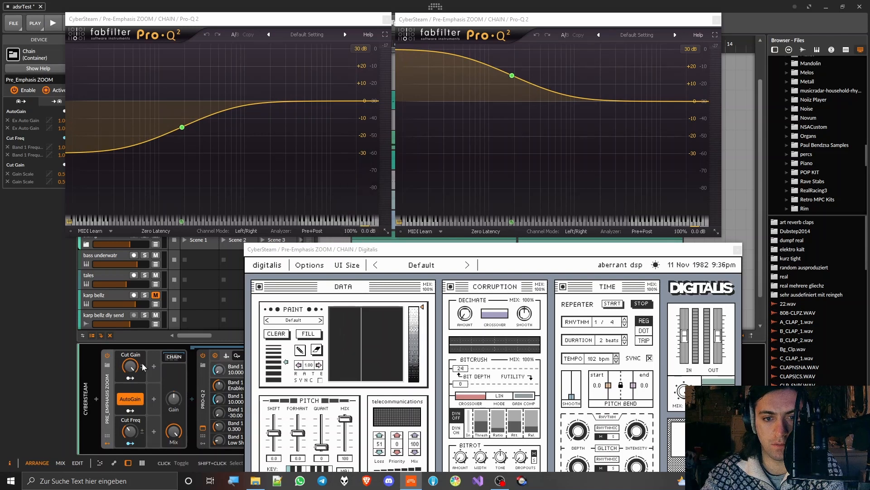
pyautogui.moveTo(133, 365)
pyautogui.mouseDown()
pyautogui.moveTo(134, 403)
pyautogui.moveTo(134, 366)
pyautogui.mouseUp()
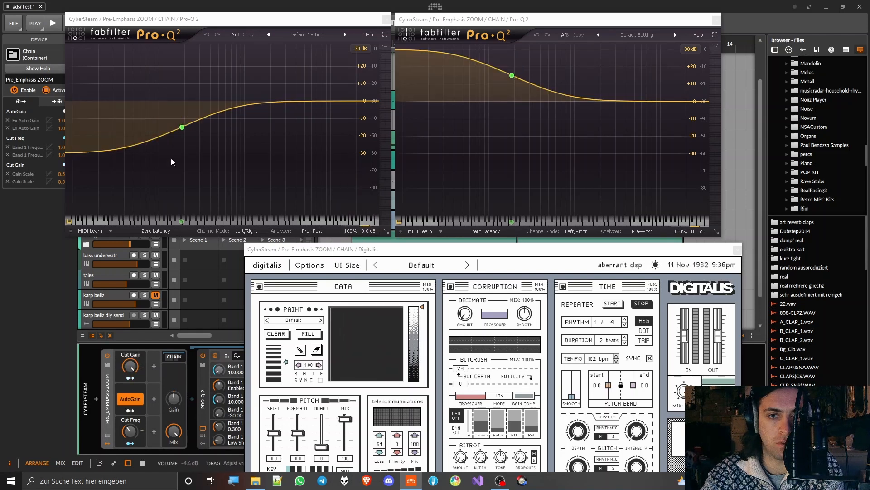
# Step: Add a bell boost of about 14 dB near 437 Hz in the first Pro-Q 2 and a -30 dB bell near 122 Hz in the second
pyautogui.moveTo(179, 129)
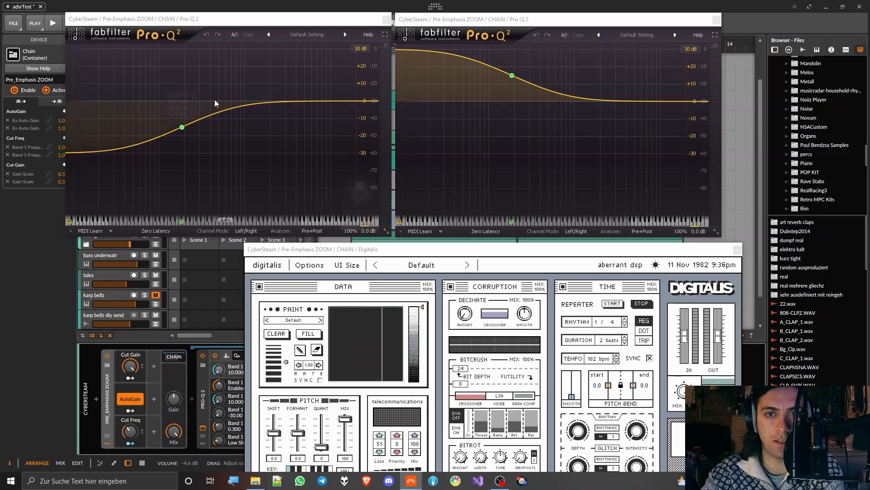
pyautogui.doubleClick(214, 76)
pyautogui.moveTo(497, 69); pyautogui.dragTo(496, 122)
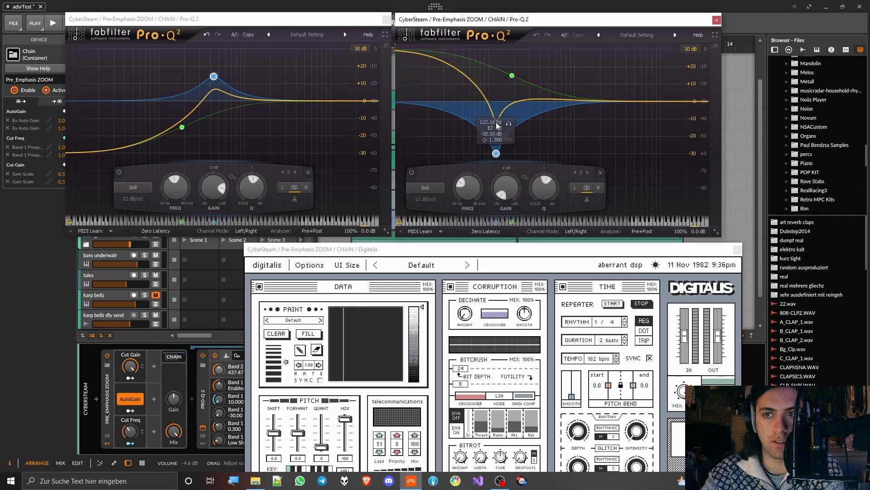
pyautogui.moveTo(130, 366)
pyautogui.mouseDown()
pyautogui.moveTo(130, 435)
pyautogui.moveTo(130, 359)
pyautogui.mouseUp()
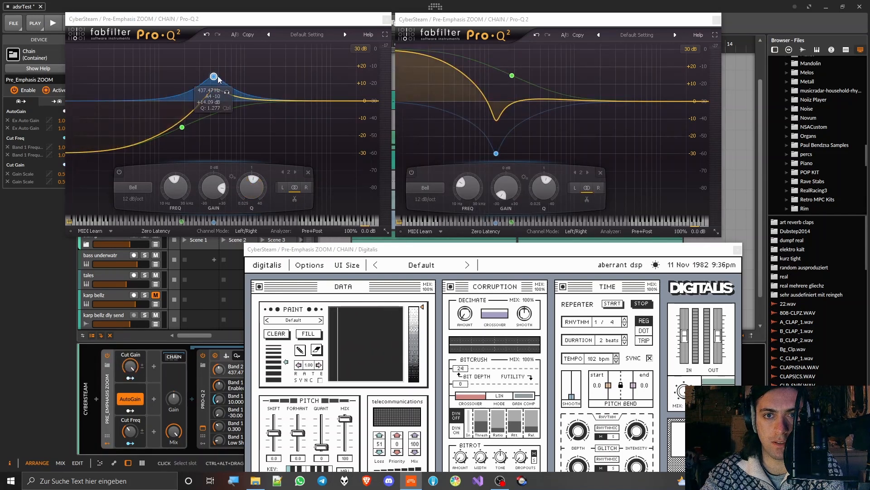
# Step: Delete the added bell bands from both Pro-Q 2 equalizers, leaving only their low shelves
pyautogui.rightClick(213, 76)
pyautogui.click(238, 135)
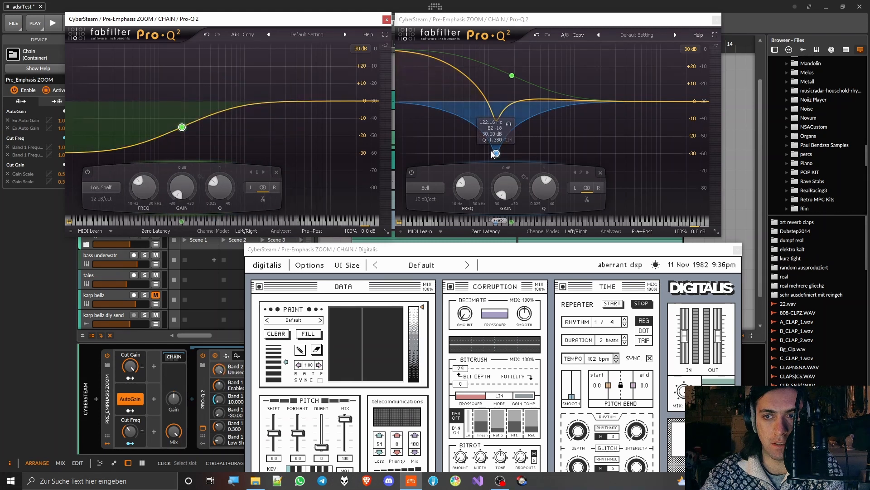
pyautogui.rightClick(496, 154)
pyautogui.click(534, 214)
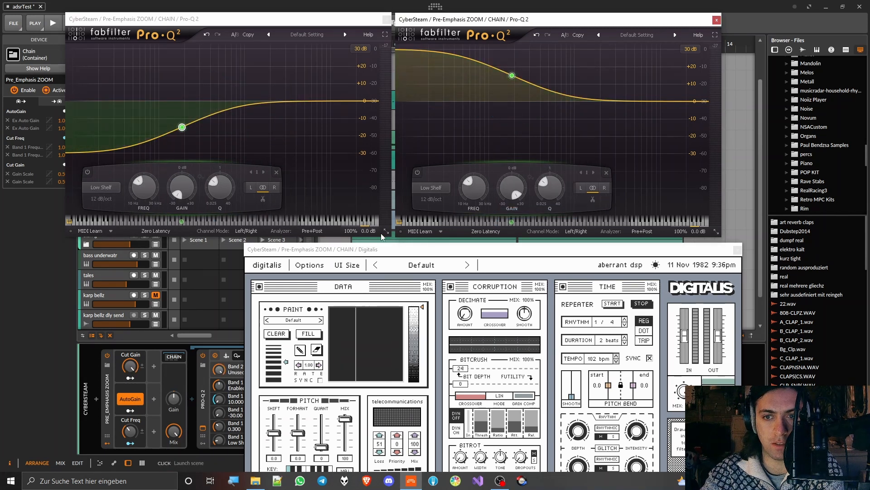
# Step: Play CyberSteam through the chain while lowering Cut Gain and setting Cut Freq to 68.5%
pyautogui.click(128, 399)
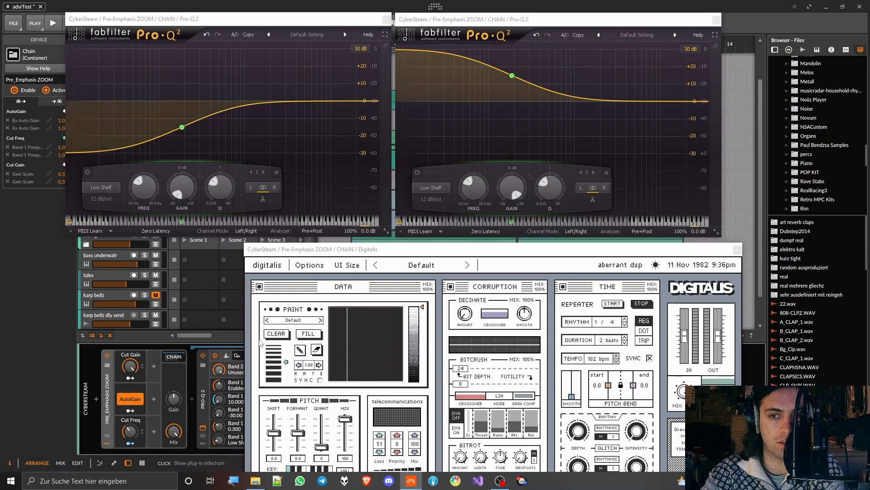
pyautogui.moveTo(404, 250); pyautogui.dragTo(440, 149)
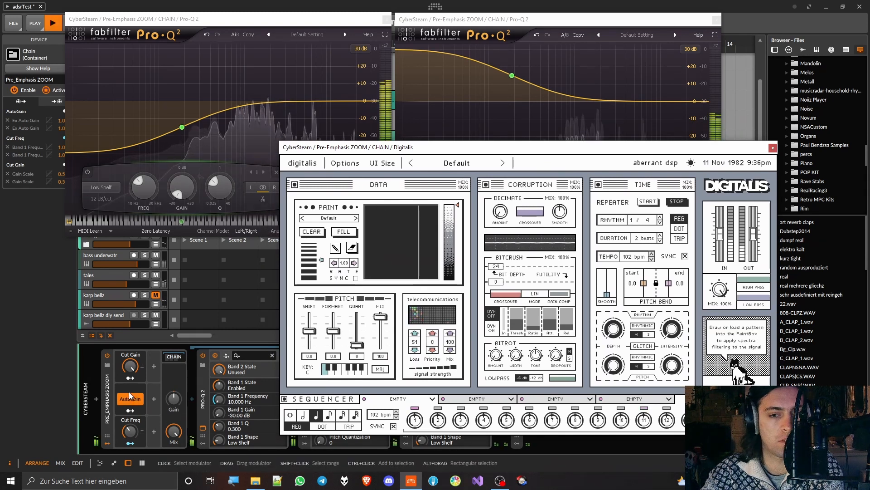
pyautogui.press('space')
pyautogui.moveTo(130, 366)
pyautogui.mouseDown()
pyautogui.moveTo(130, 408)
pyautogui.moveTo(130, 369)
pyautogui.mouseUp()
pyautogui.moveTo(130, 430); pyautogui.dragTo(130, 412)
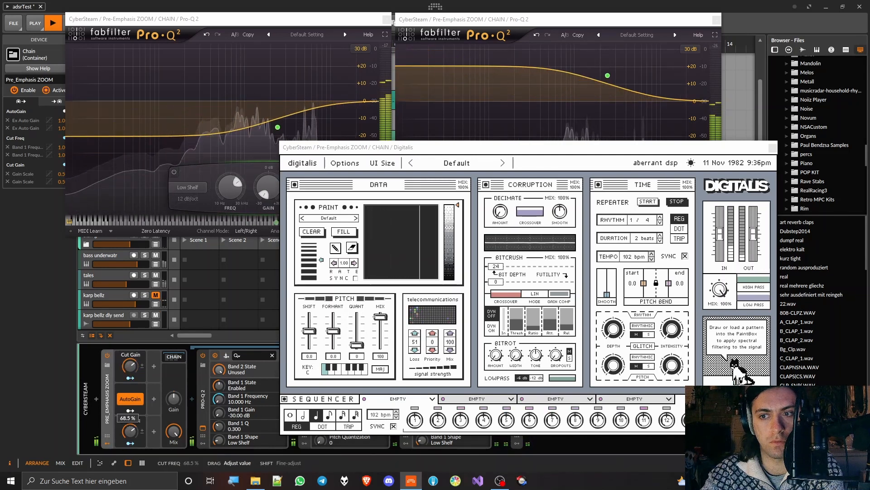
# Step: Audition different Cut Gain and Cut Freq amounts during playback, trying Cut Freq at 35.5% and switching AutoGain on
pyautogui.moveTo(130, 366); pyautogui.dragTo(130, 359)
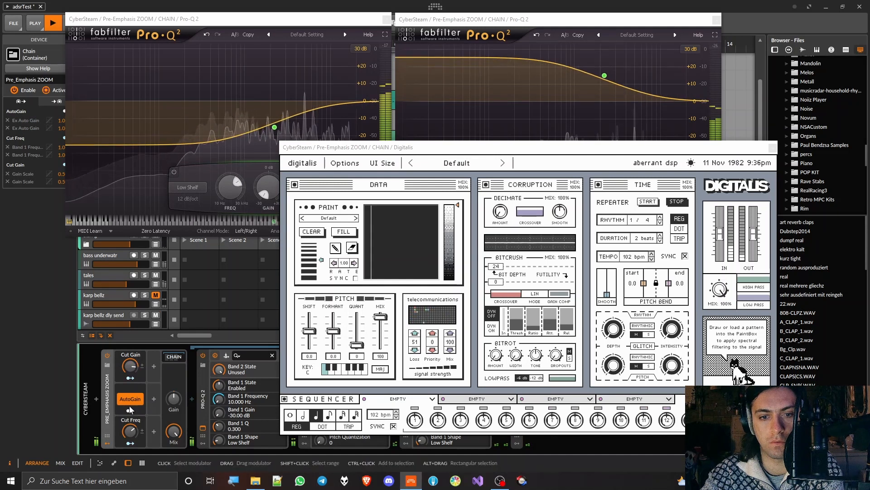
pyautogui.moveTo(131, 421); pyautogui.dragTo(131, 440)
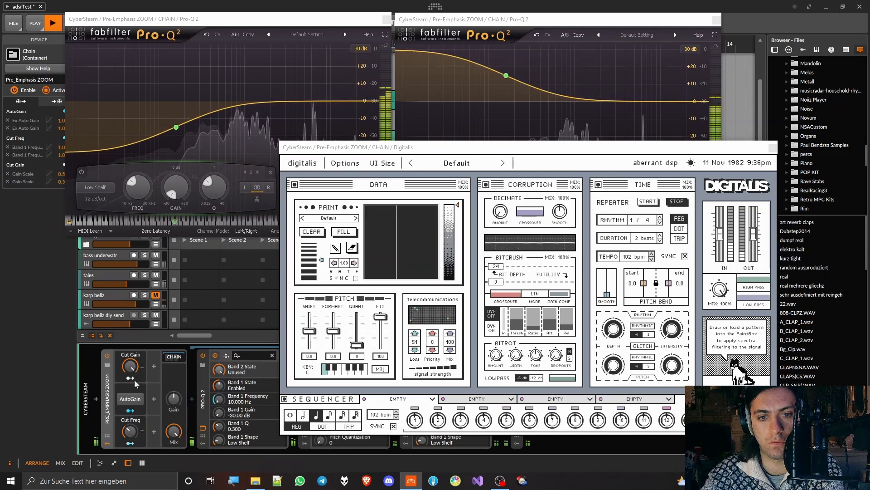
pyautogui.moveTo(130, 365)
pyautogui.mouseDown()
pyautogui.moveTo(130, 378)
pyautogui.moveTo(130, 352)
pyautogui.moveTo(130, 364)
pyautogui.mouseUp()
pyautogui.click(130, 400)
pyautogui.moveTo(130, 431)
pyautogui.mouseDown()
pyautogui.moveTo(130, 420)
pyautogui.moveTo(130, 436)
pyautogui.mouseUp()
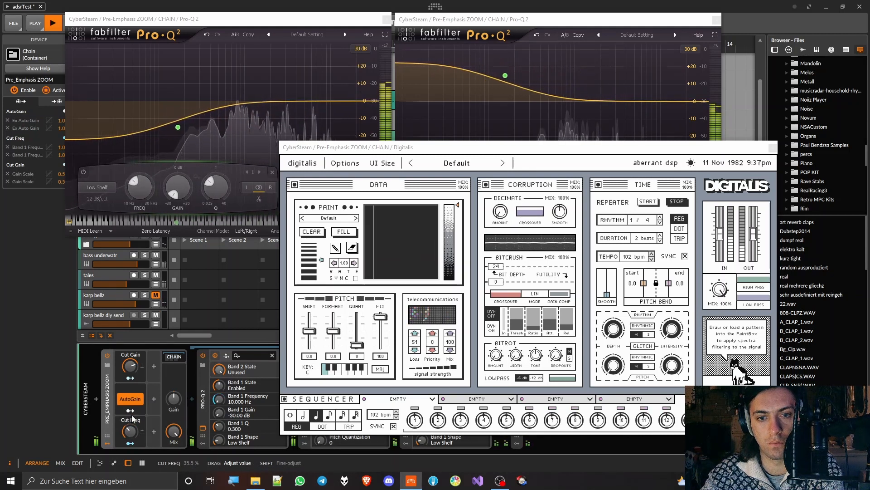
pyautogui.moveTo(130, 365); pyautogui.dragTo(130, 370)
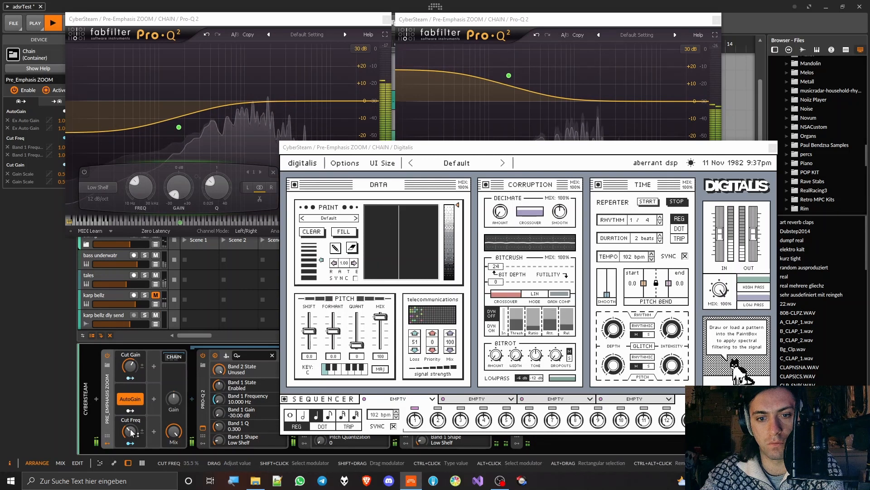
pyautogui.moveTo(130, 431); pyautogui.dragTo(130, 429)
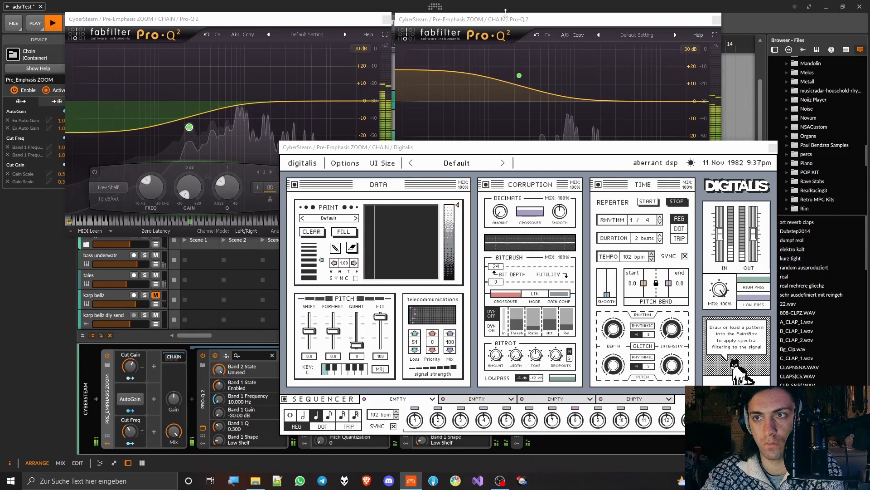
# Step: Close the windows of both Pro-Q 2 equalizers to reveal the arrangement
pyautogui.click(716, 20)
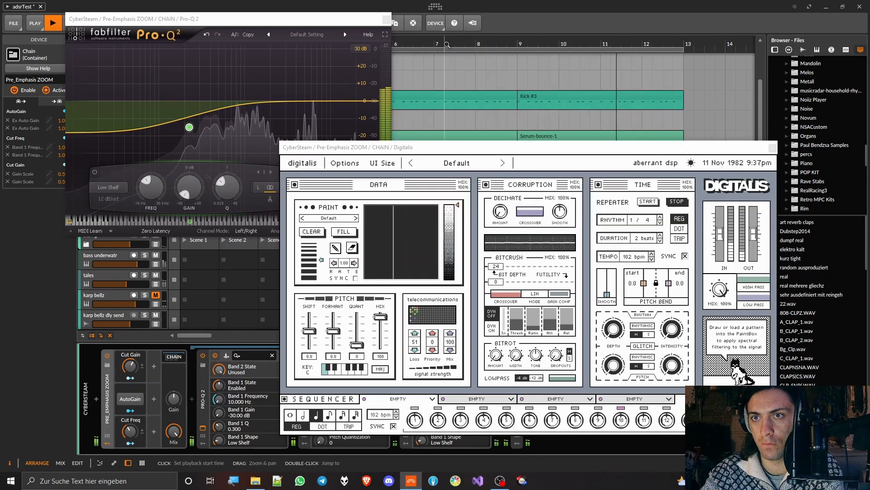
pyautogui.click(386, 20)
pyautogui.click(386, 20)
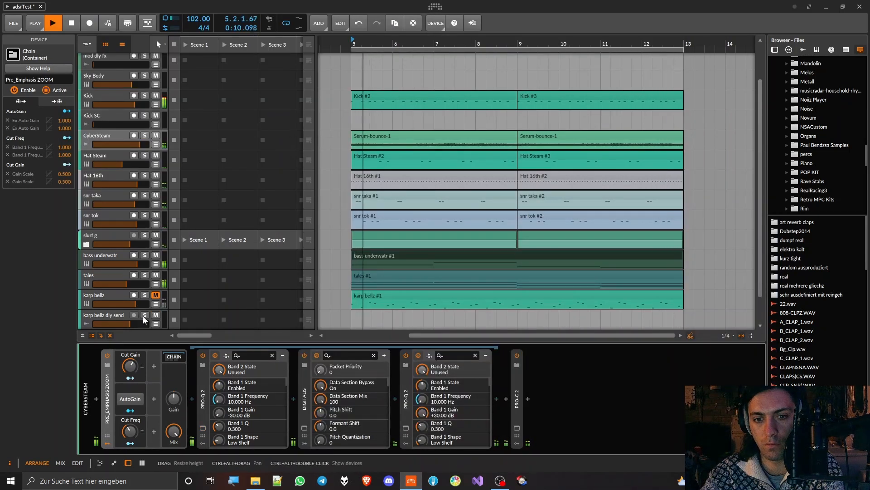
# Step: Set Cut Freq to 57% and Cut Gain to 52% with AutoGain on, and stop playback
pyautogui.moveTo(131, 366); pyautogui.dragTo(131, 368)
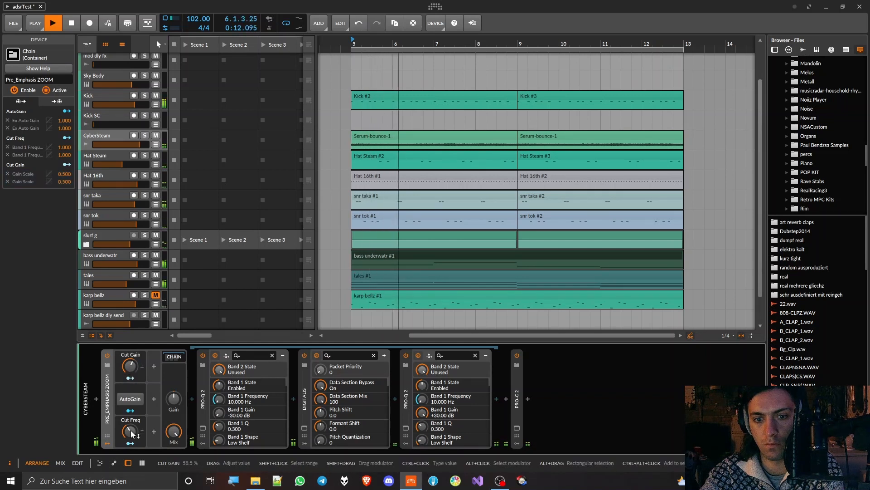
pyautogui.moveTo(131, 431); pyautogui.dragTo(130, 413)
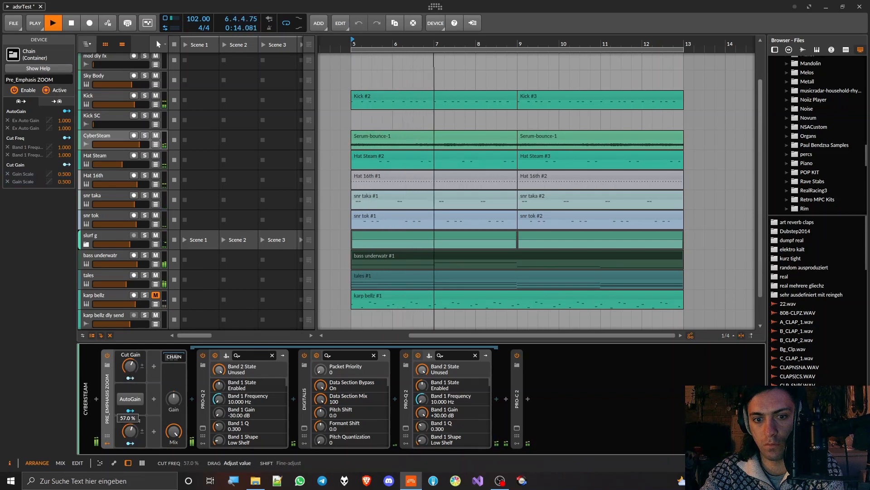
pyautogui.click(130, 398)
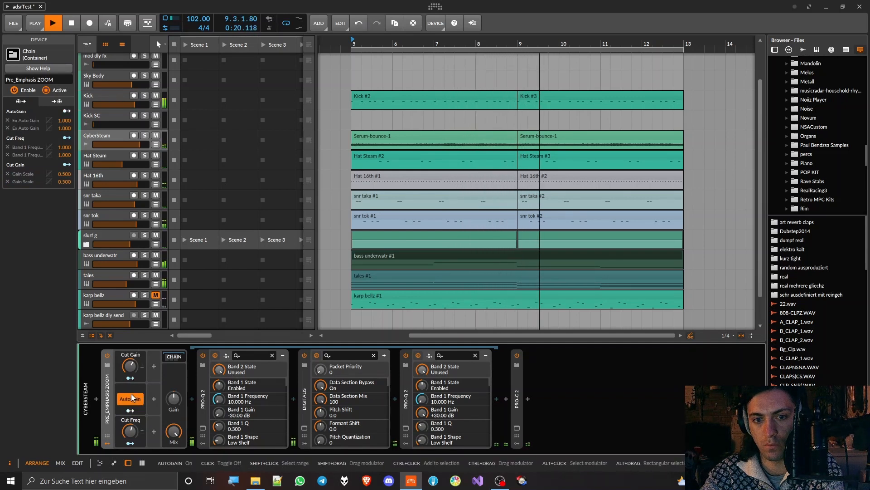
pyautogui.moveTo(130, 366); pyautogui.dragTo(129, 366)
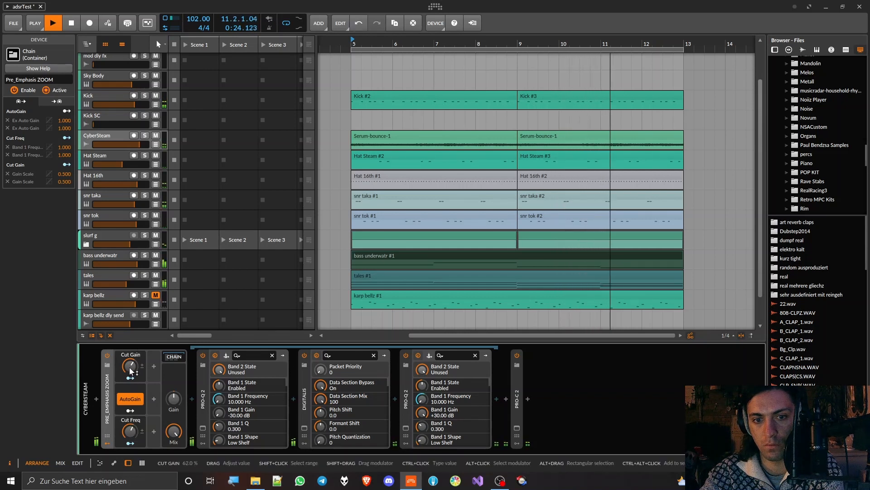
pyautogui.moveTo(130, 366)
pyautogui.mouseDown()
pyautogui.moveTo(130, 378)
pyautogui.moveTo(130, 364)
pyautogui.mouseUp()
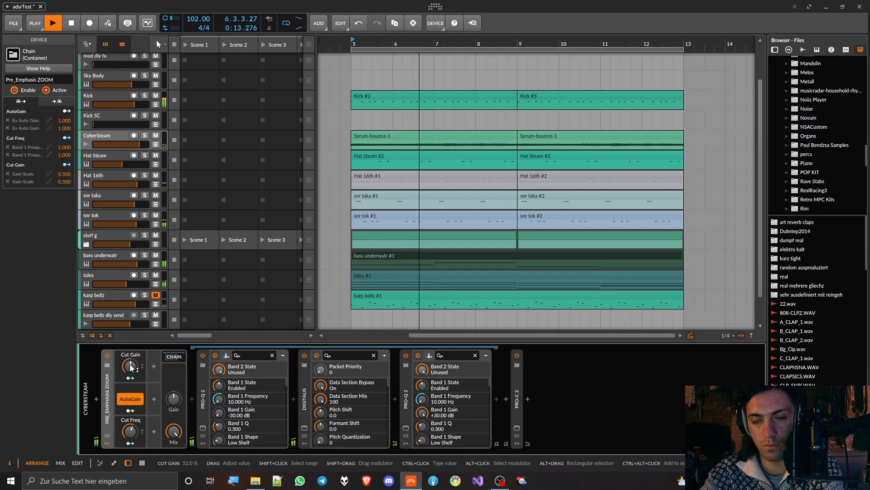
pyautogui.press('space')
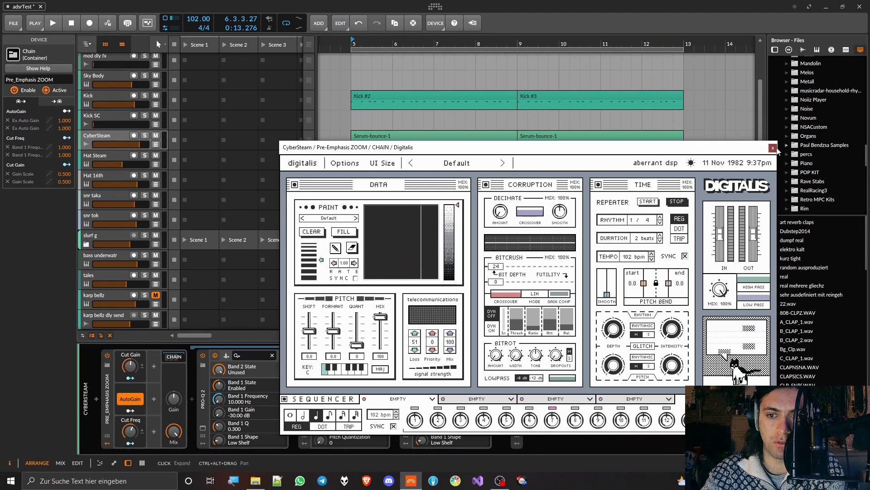
# Step: Close the Digitalis window and reopen it from its device in the CyberSteam chain
pyautogui.click(773, 148)
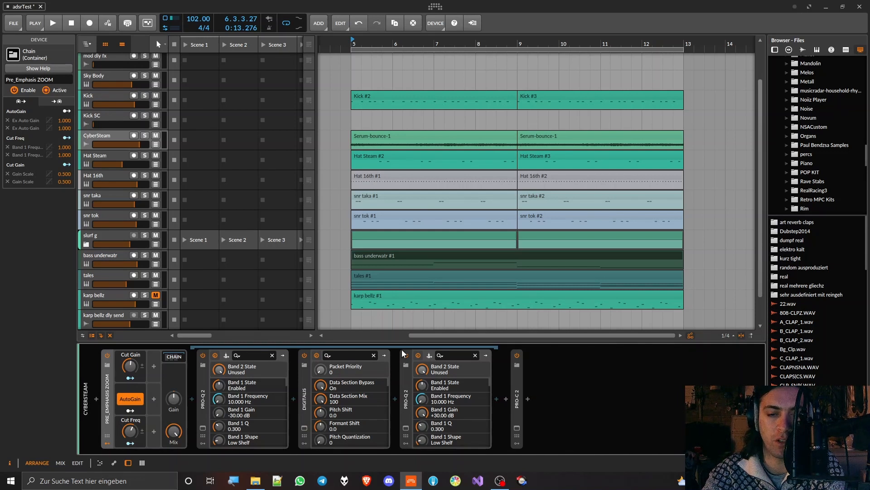
pyautogui.click(304, 428)
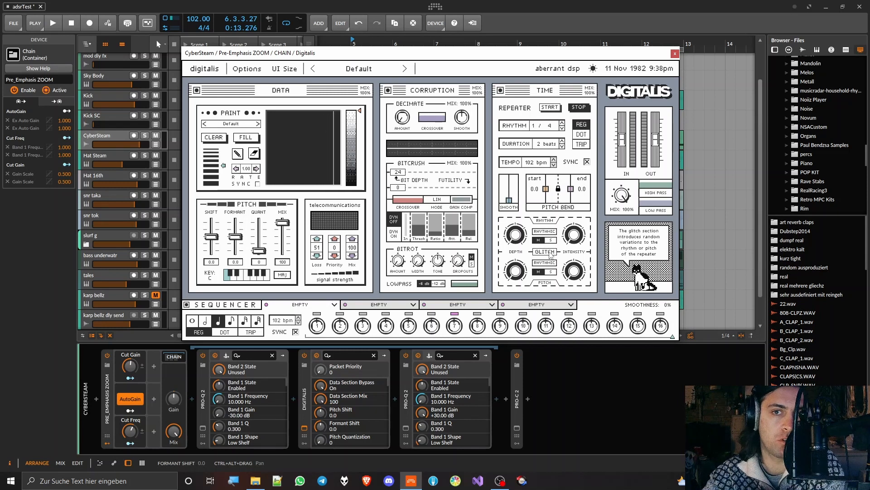